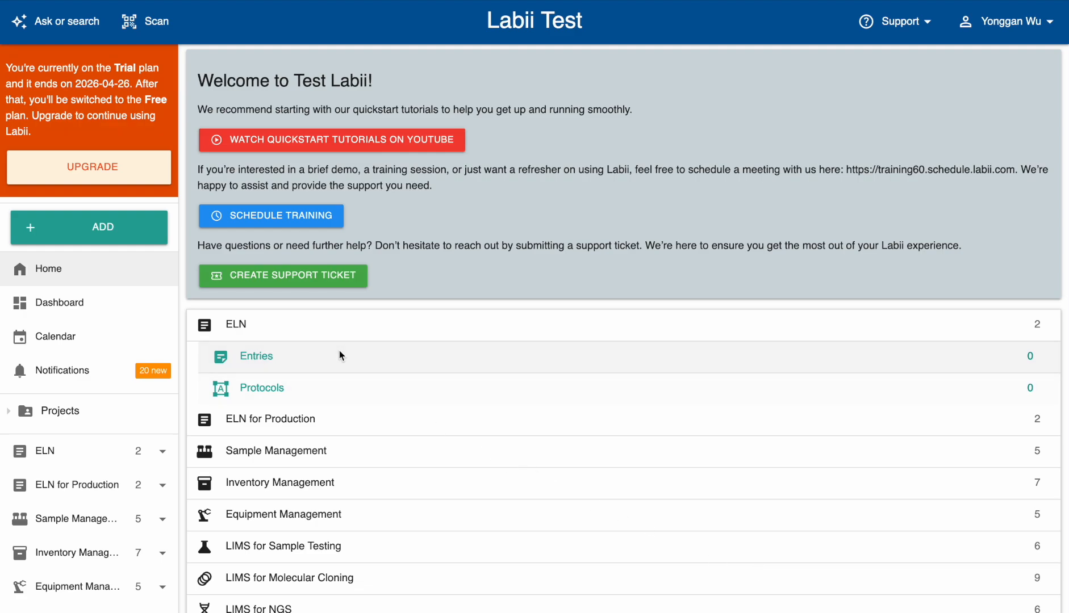
Step: Open the Personnels list in the organization's settings
scroll(127, 299, "down", 8)
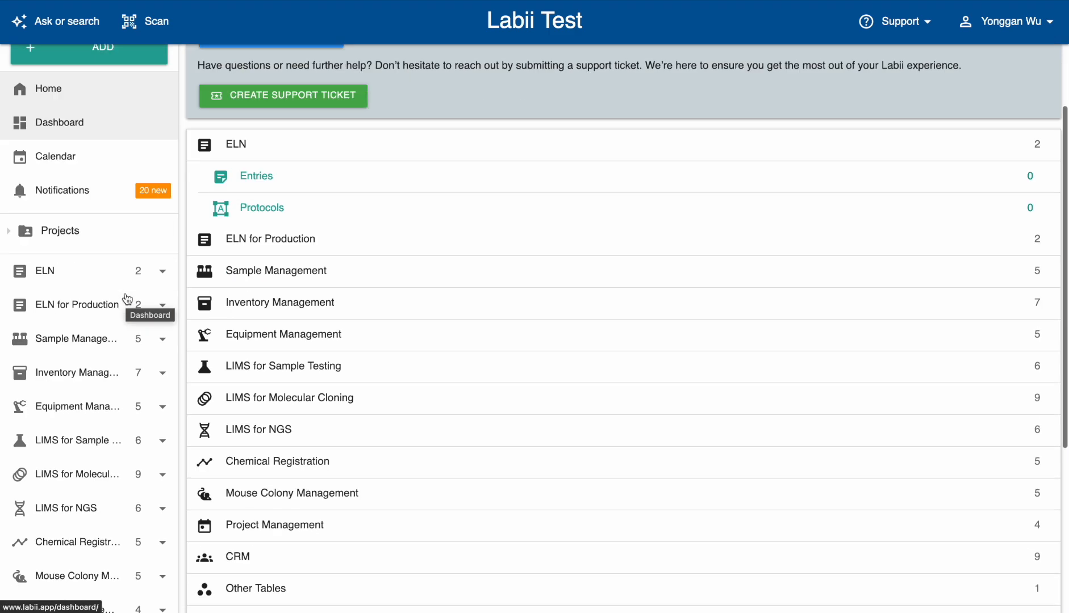
left_click(97, 476)
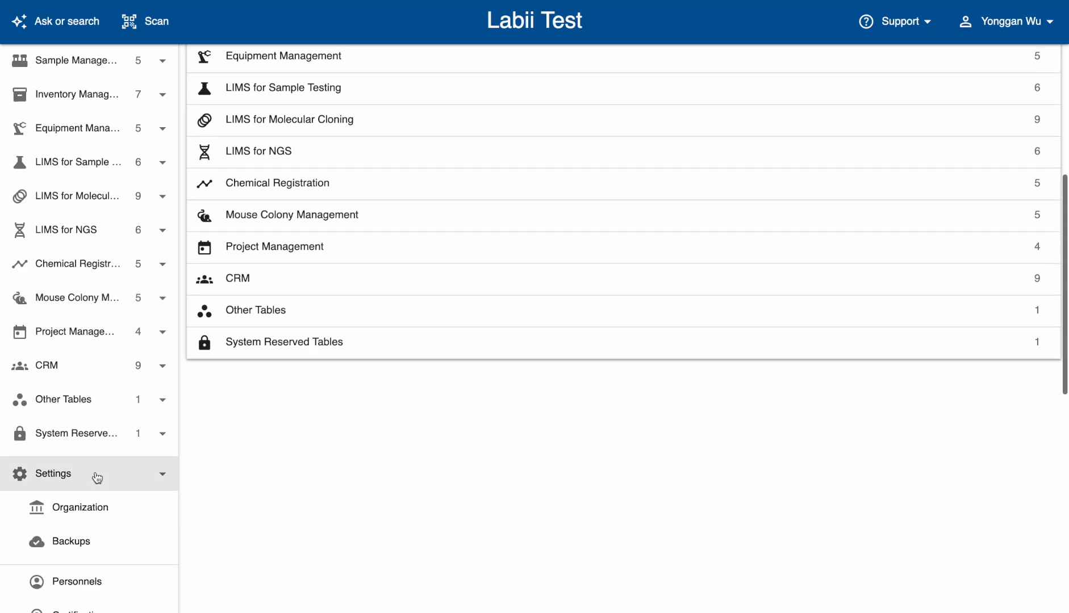
scroll(95, 477, "down", 3)
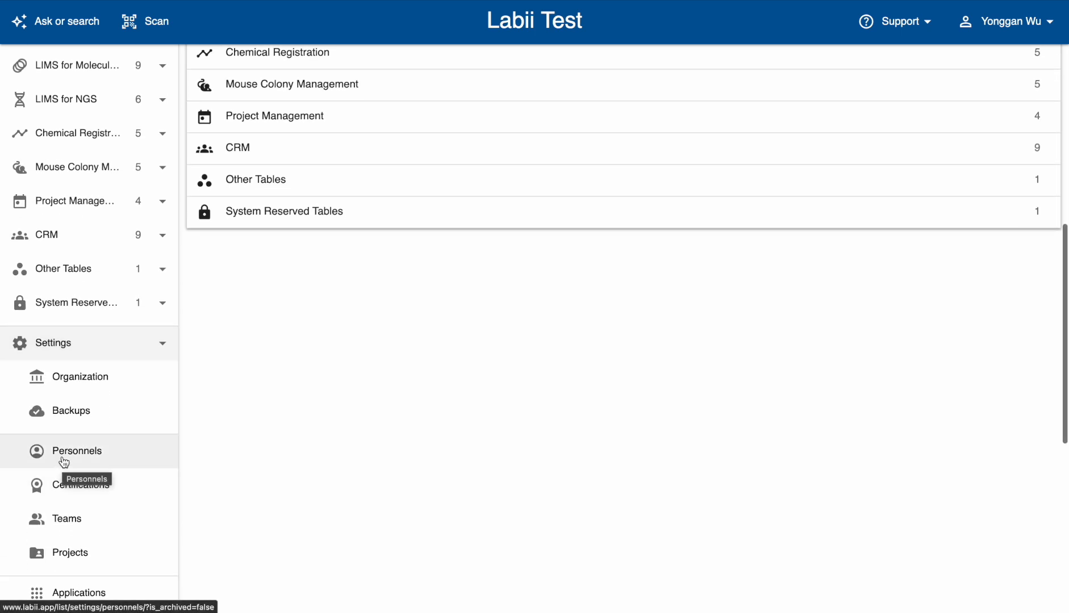
left_click(64, 462)
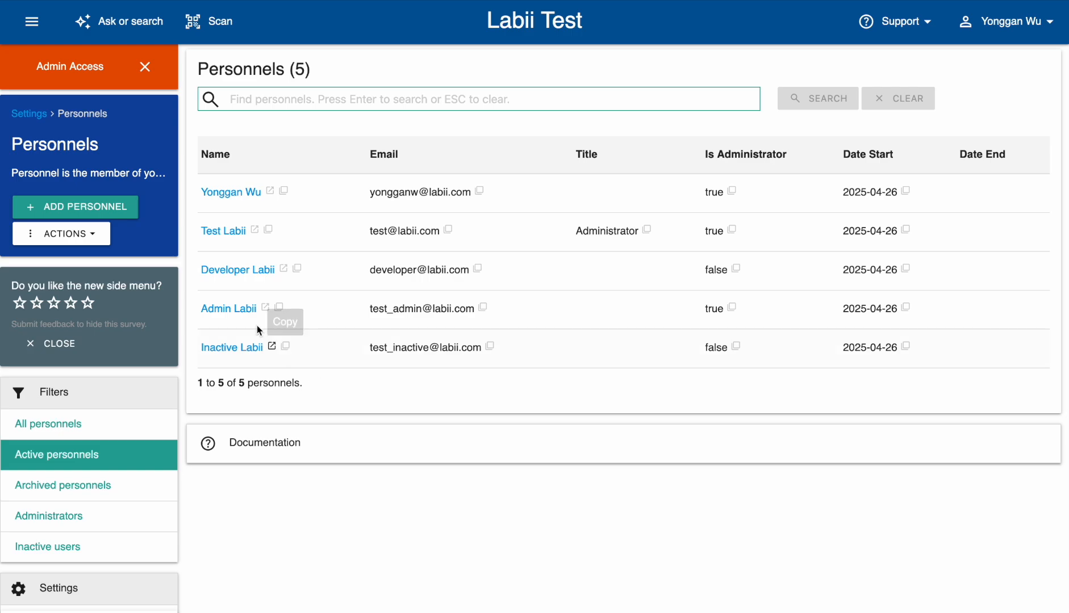
Step: Open the Add Personnel form and examine its fields, from Email through Title, the dates, administrator and notification options to Metadata
left_click(95, 207)
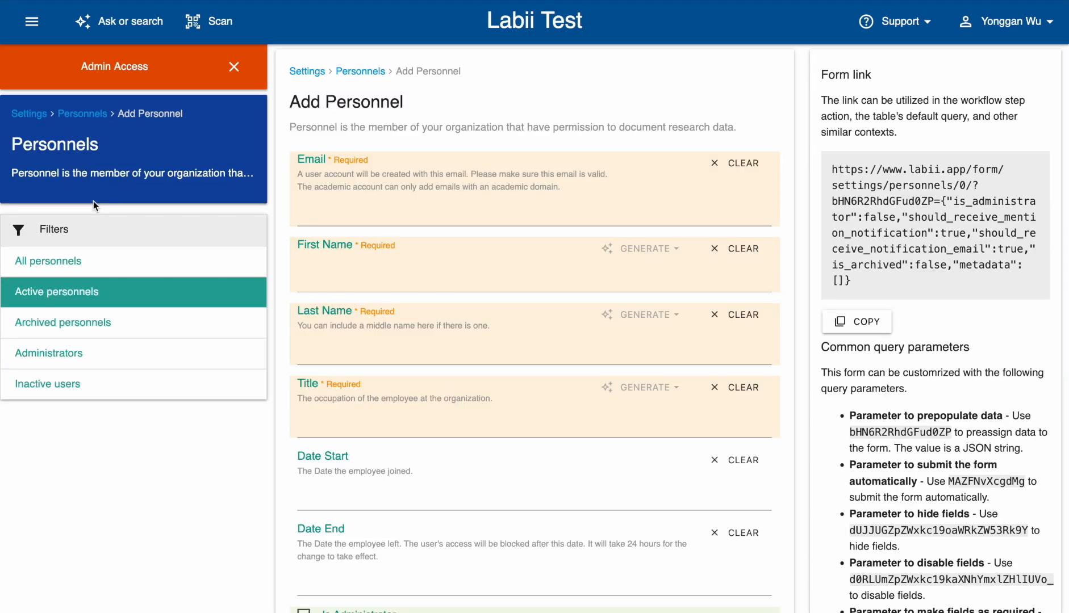
left_click(348, 212)
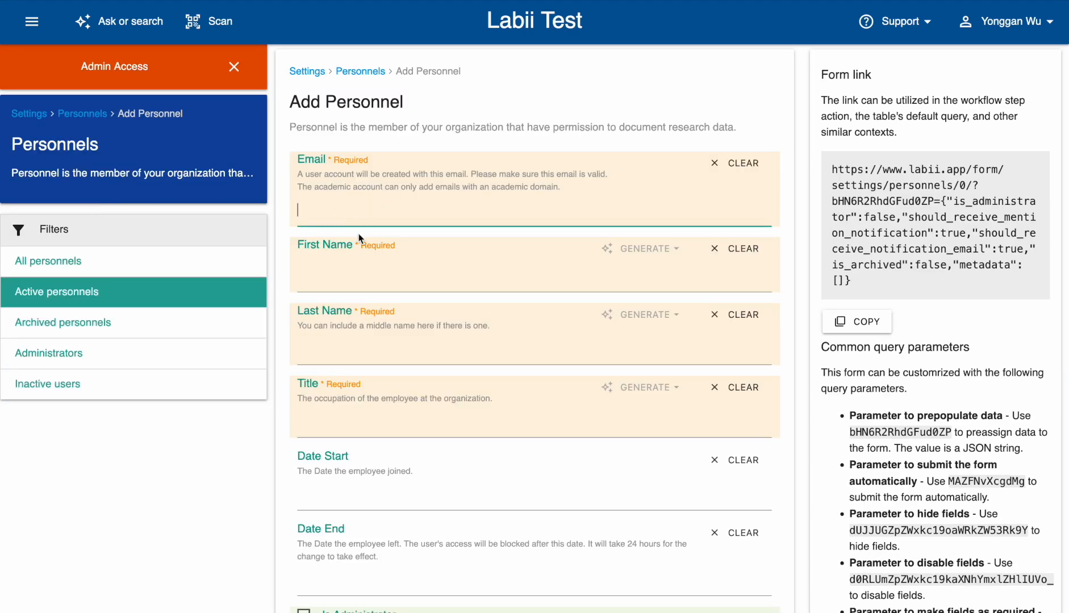
left_click(380, 276)
left_click(395, 356)
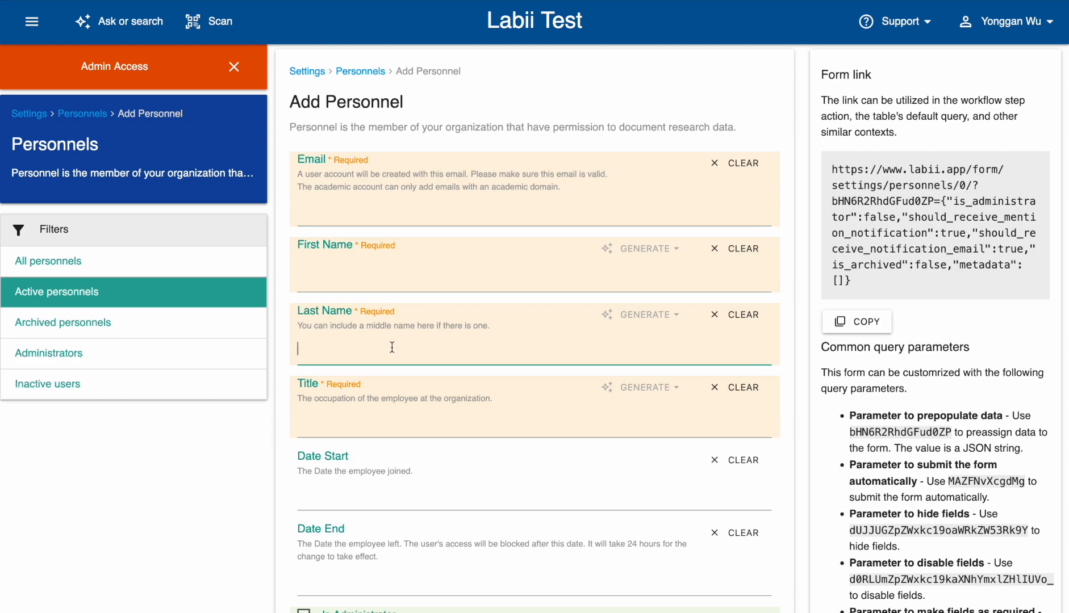
left_click(401, 424)
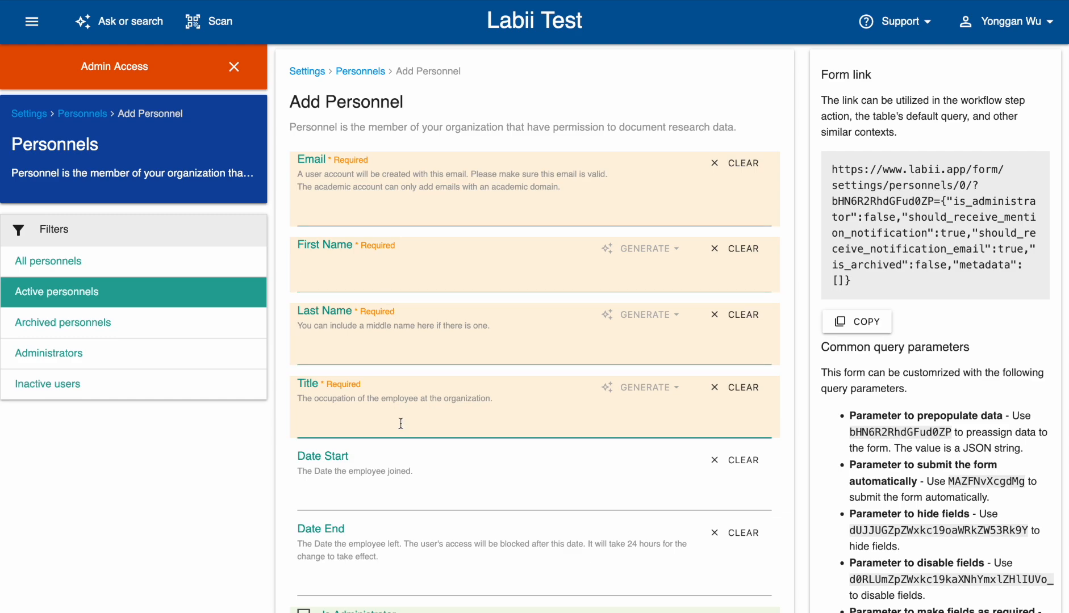
scroll(401, 423, "down", 2)
scroll(400, 423, "down", 1)
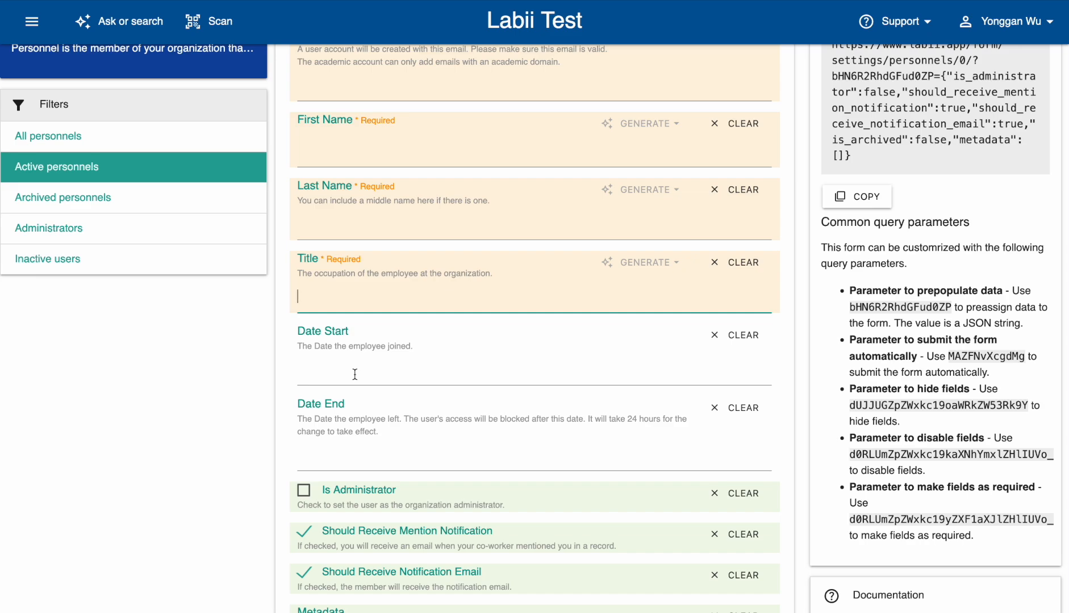
scroll(354, 375, "down", 1)
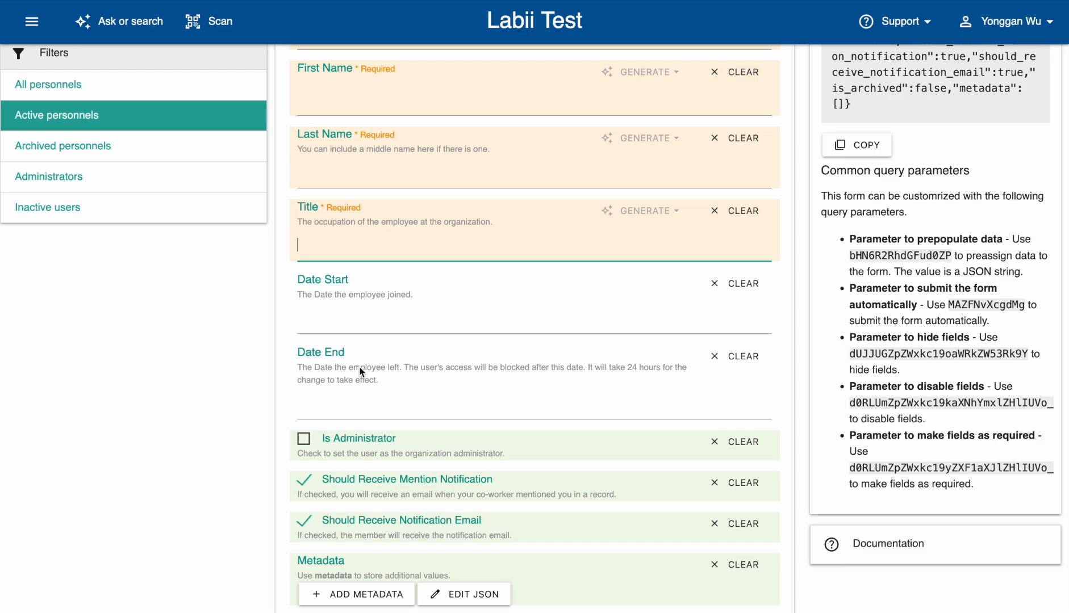
scroll(360, 372, "down", 1)
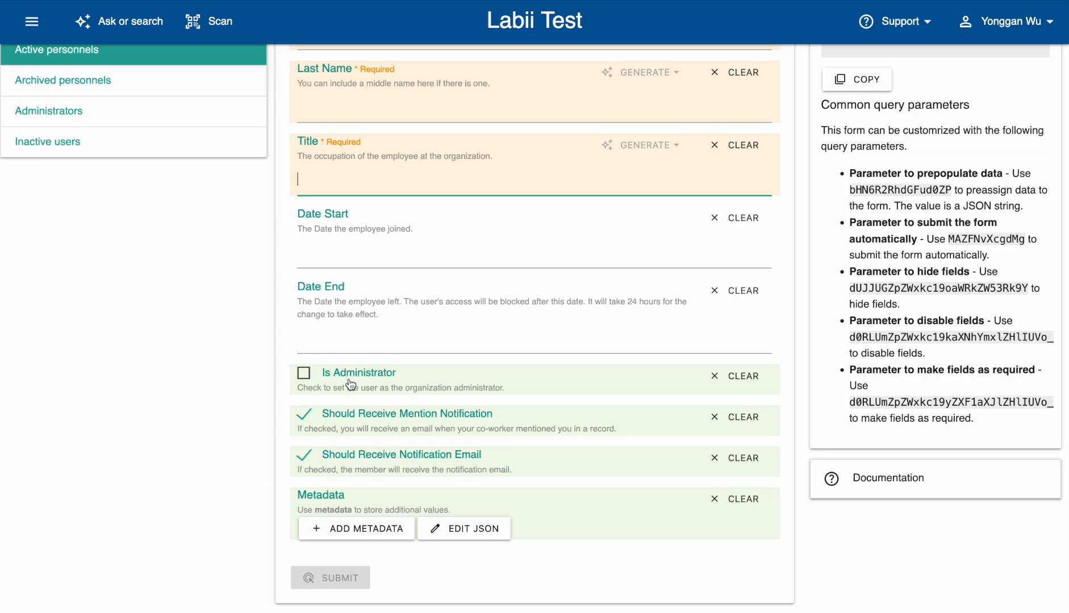
scroll(350, 385, "down", 1)
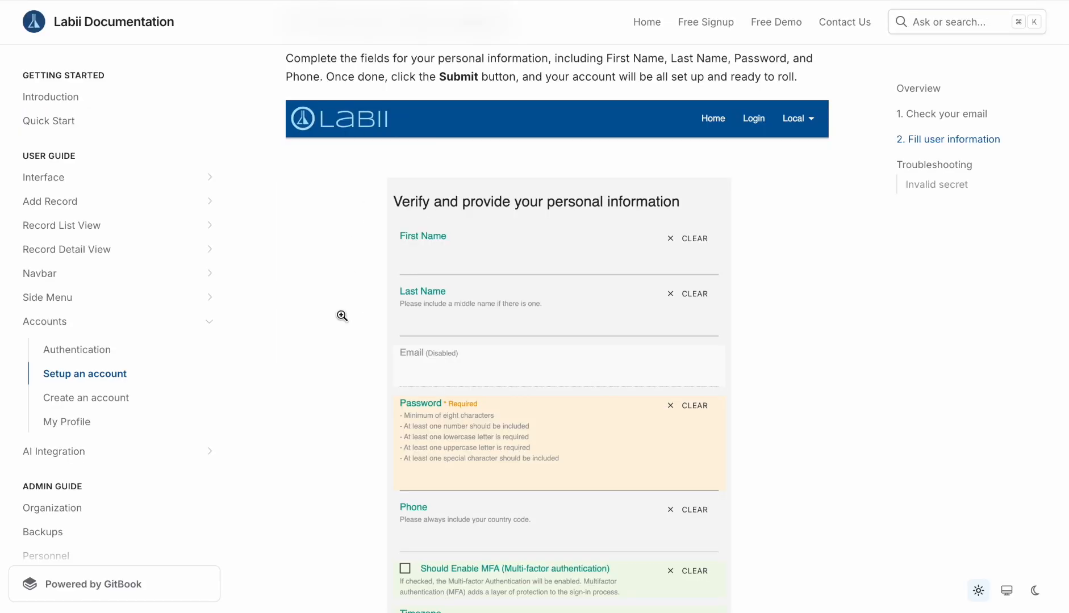
Step: Read the Setup an account documentation on the access email and on filling in user information
scroll(340, 318, "up", 10)
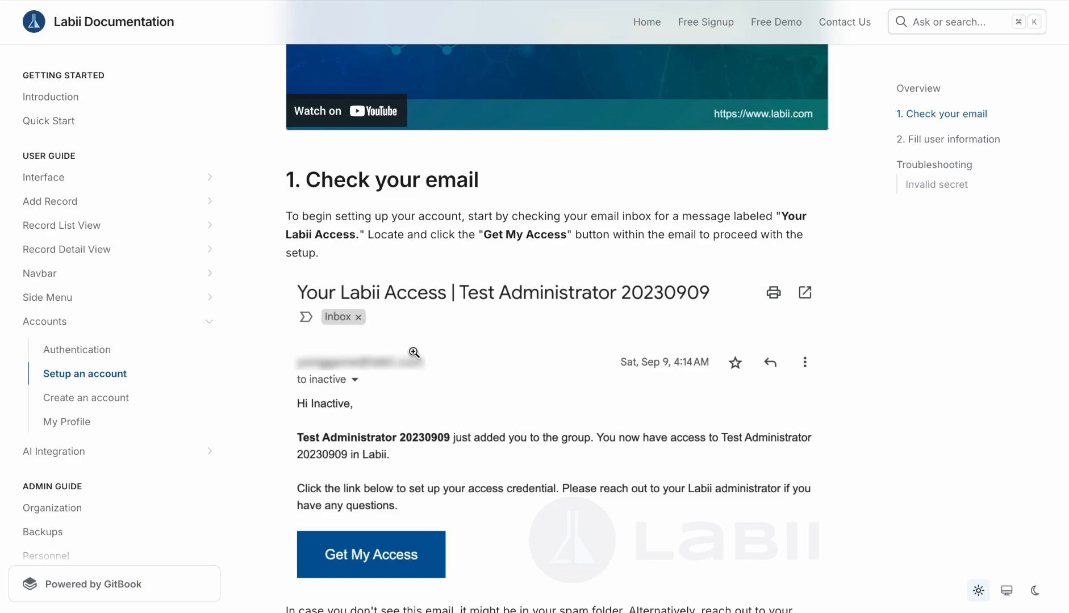
scroll(414, 351, "down", 3)
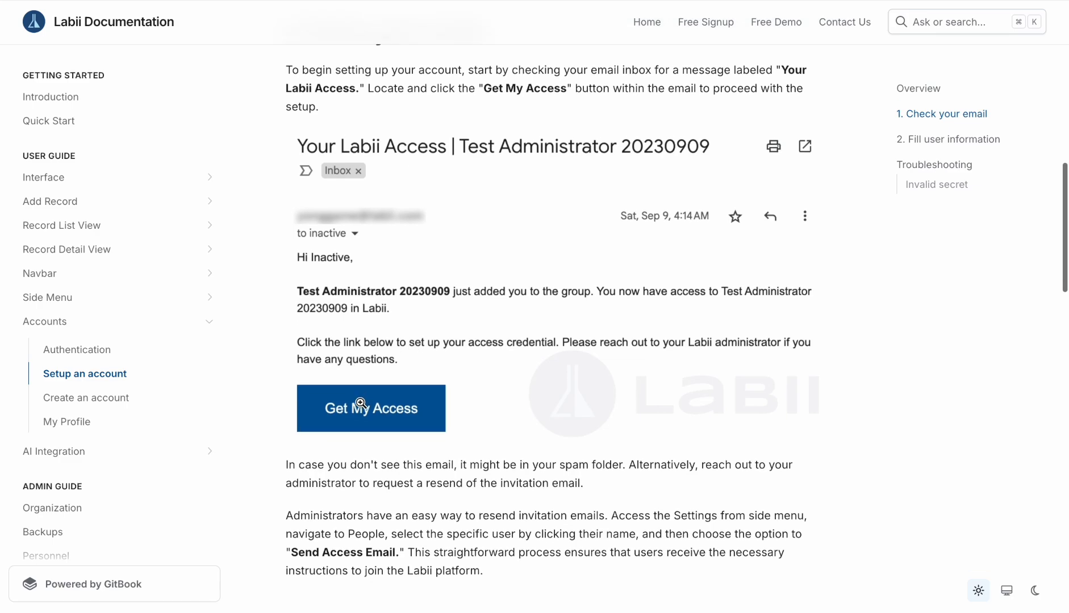
scroll(361, 403, "down", 6)
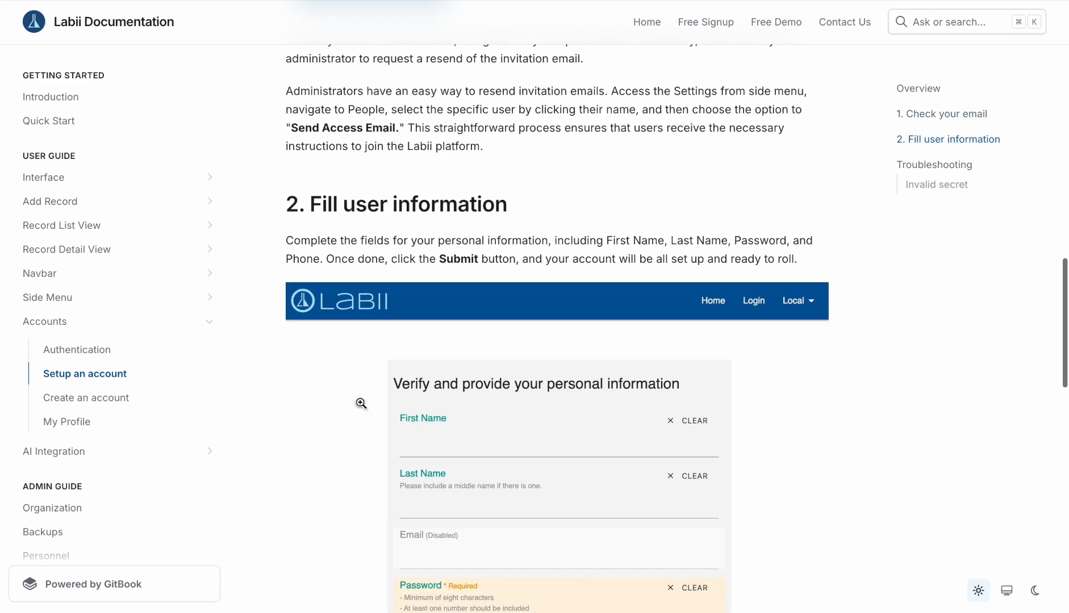
scroll(362, 404, "down", 3)
scroll(448, 387, "down", 4)
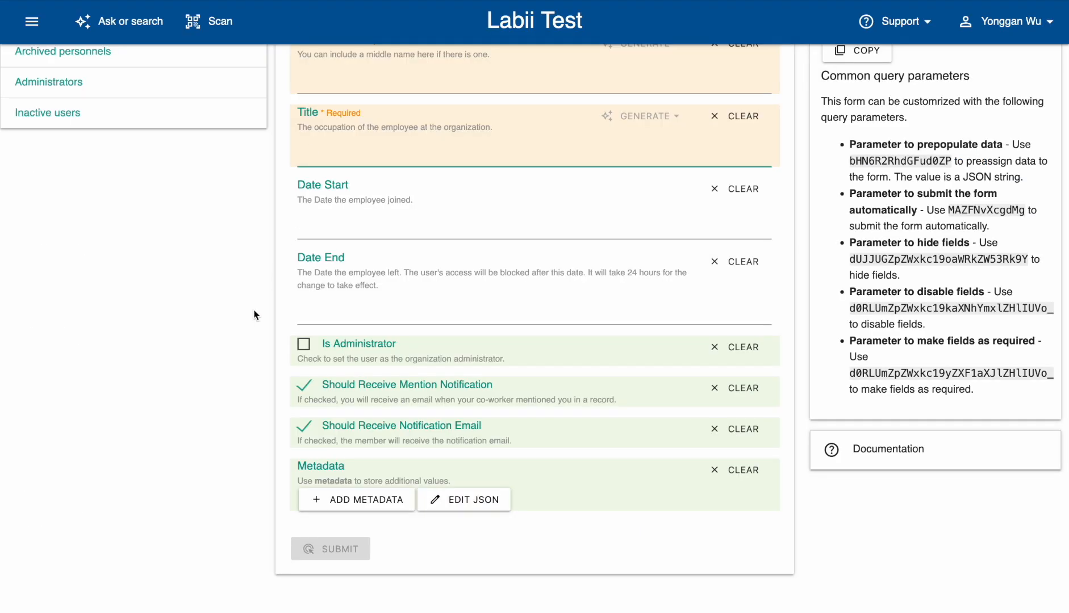
Step: Open the inactive test user's record from the active personnel list and examine its details down to the Danger Zone
scroll(255, 316, "up", 5)
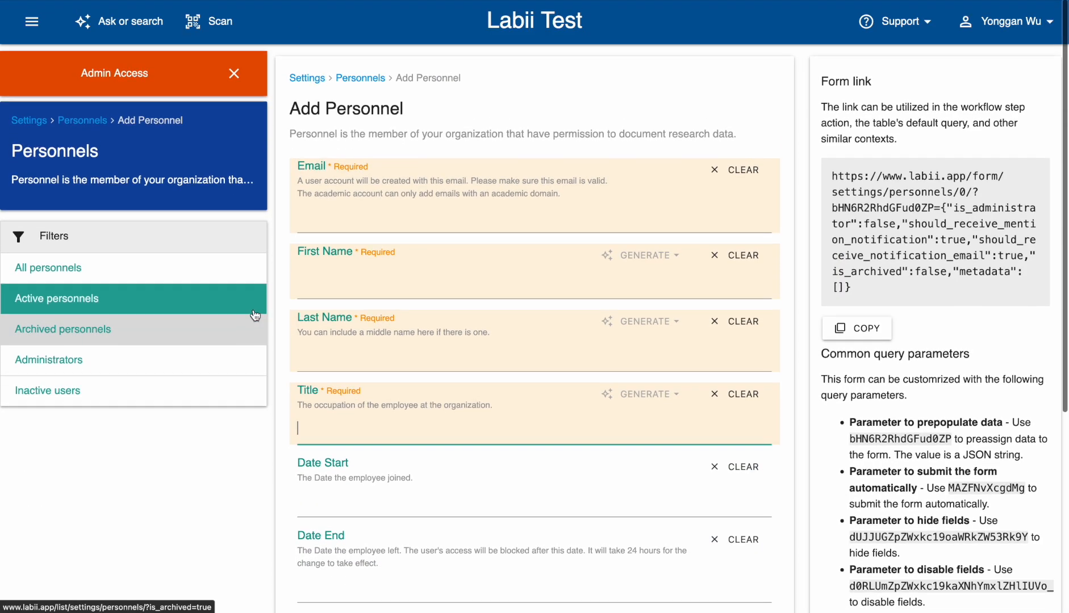
left_click(43, 288)
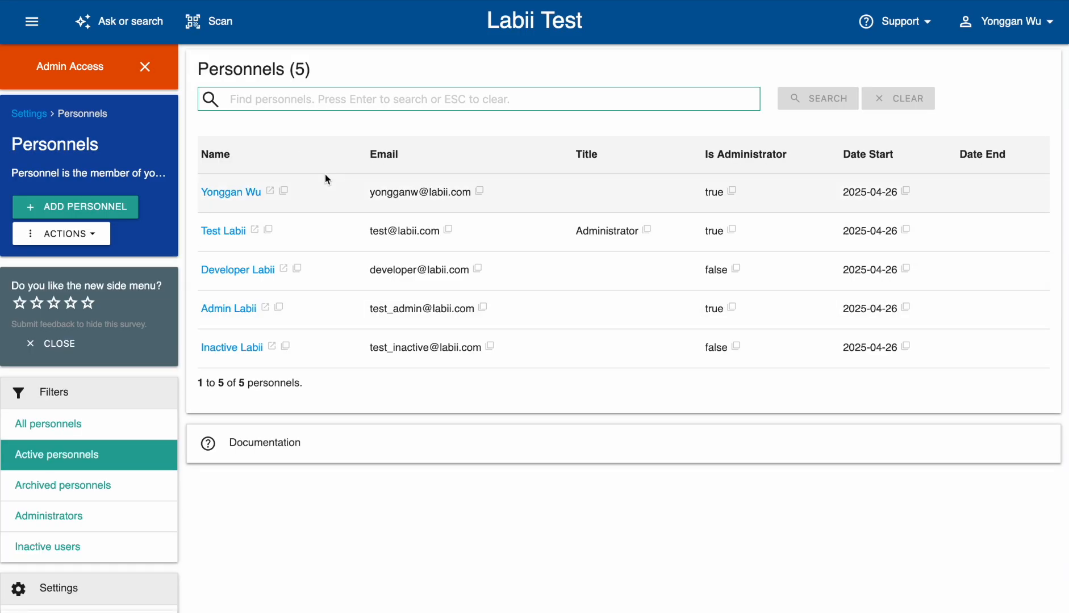
left_click(231, 349)
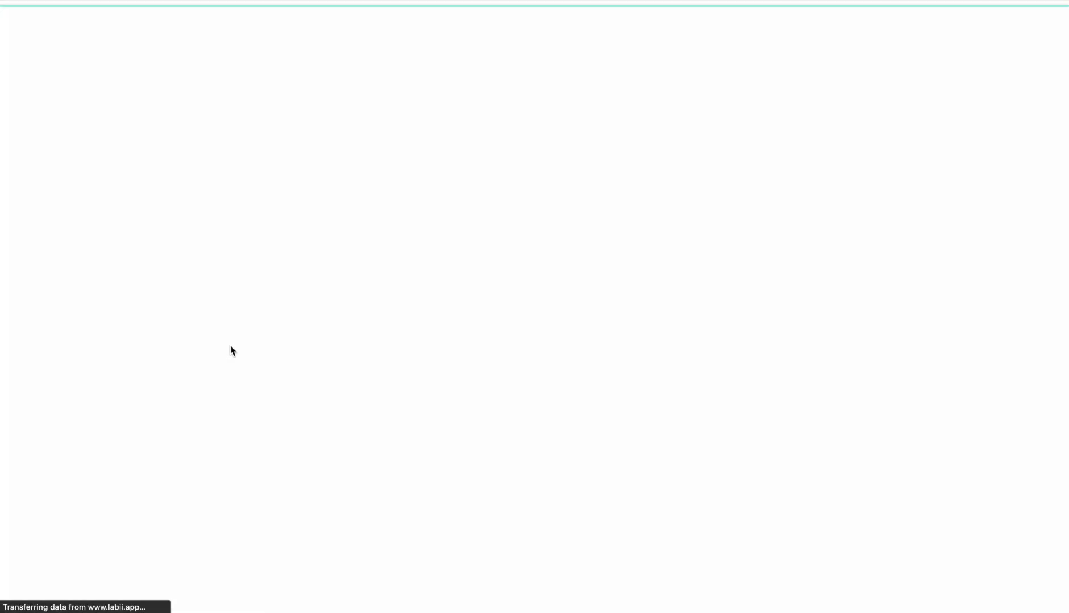
scroll(400, 315, "down", 10)
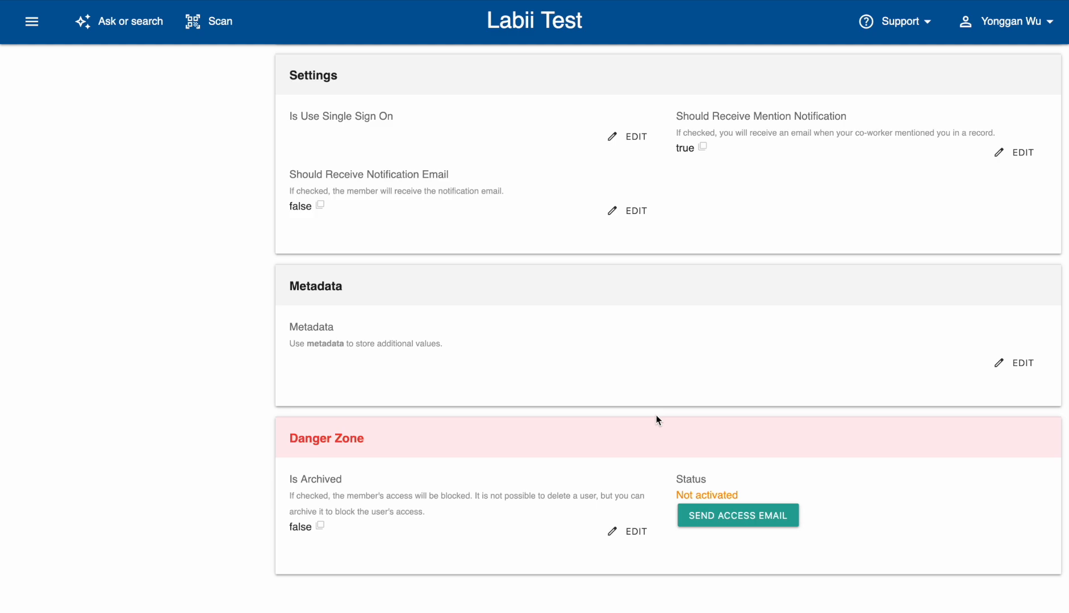
scroll(657, 415, "up", 13)
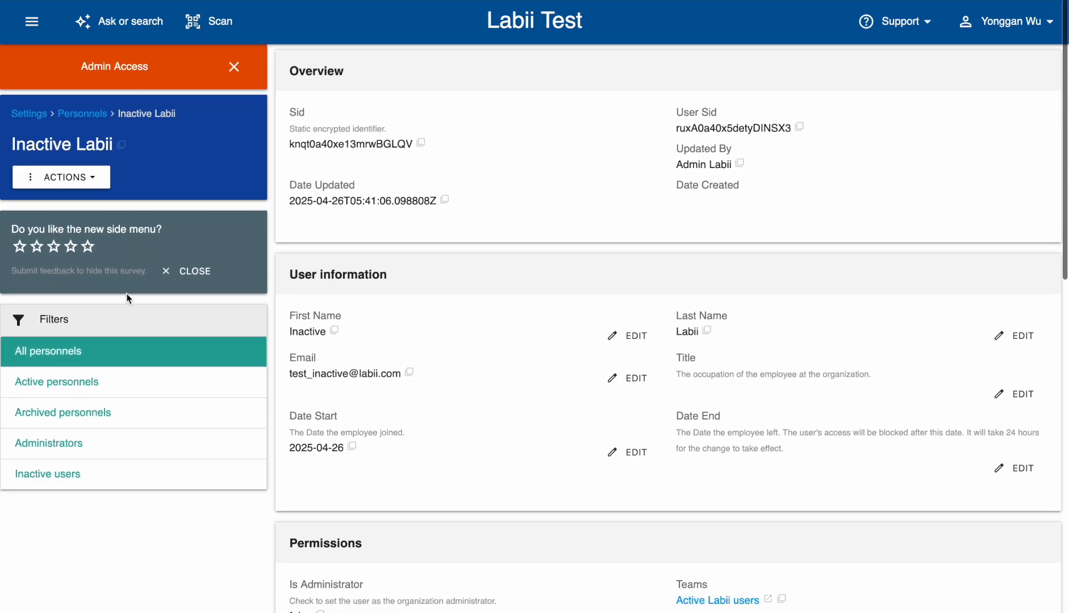
Step: Open the personnel import page from the active personnel list and check the sample spreadsheet's name, email and title columns
left_click(44, 385)
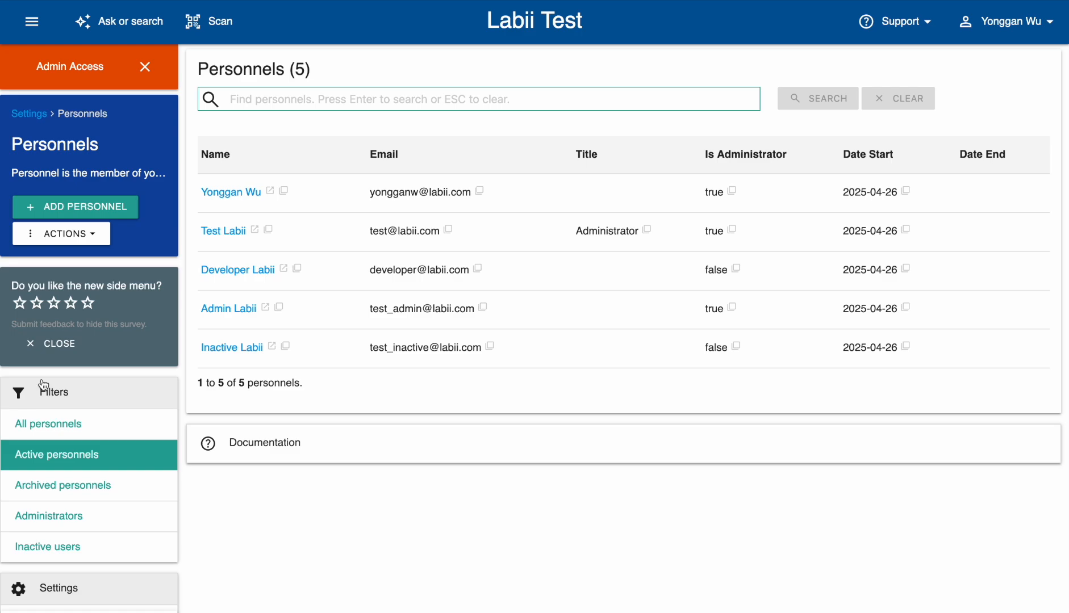
left_click(85, 239)
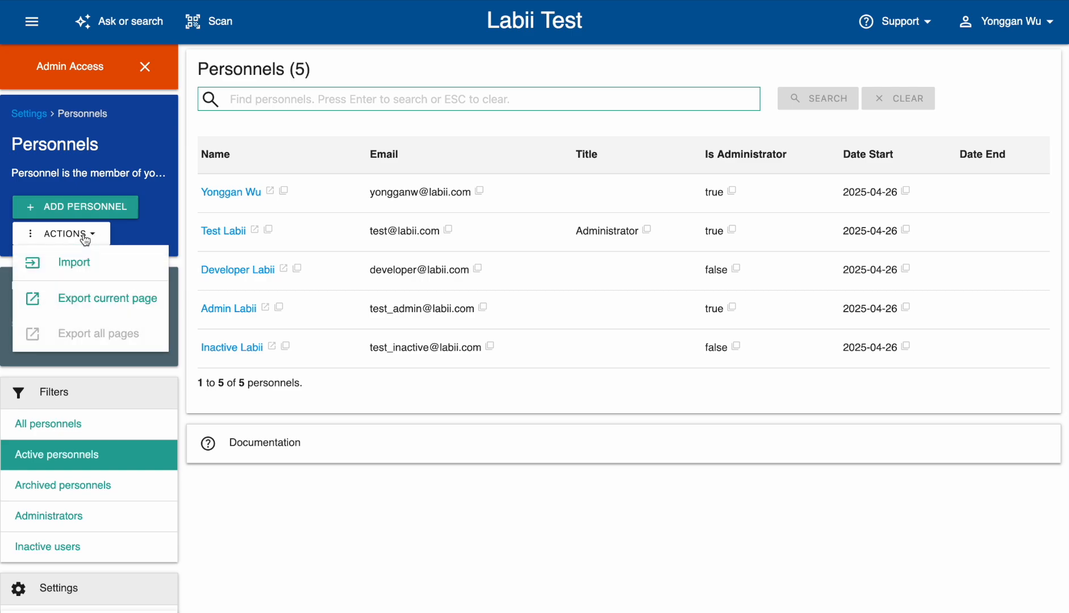
left_click(85, 270)
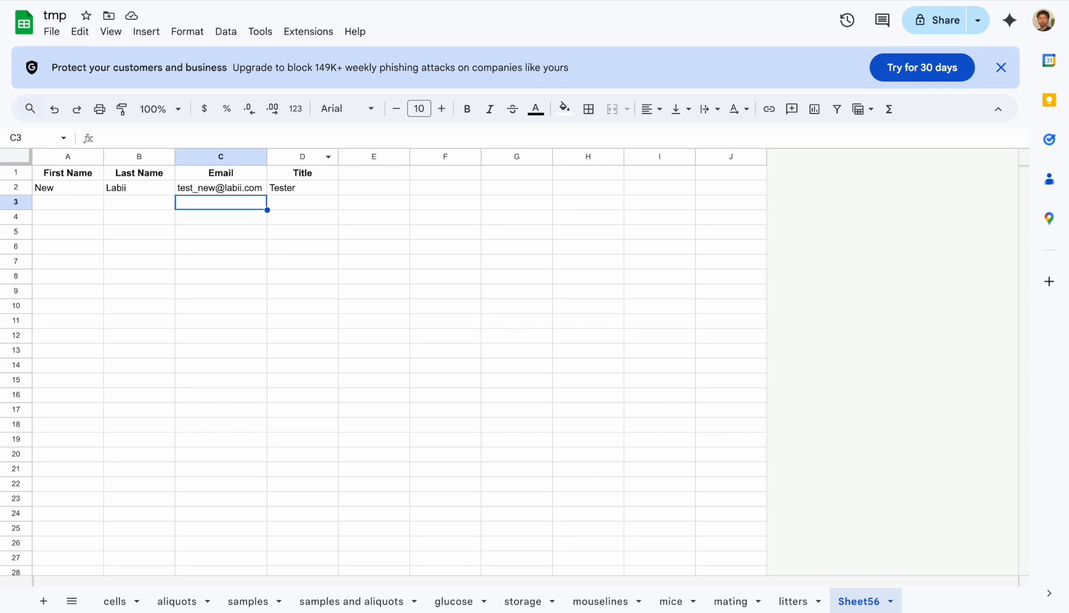
left_click(102, 217)
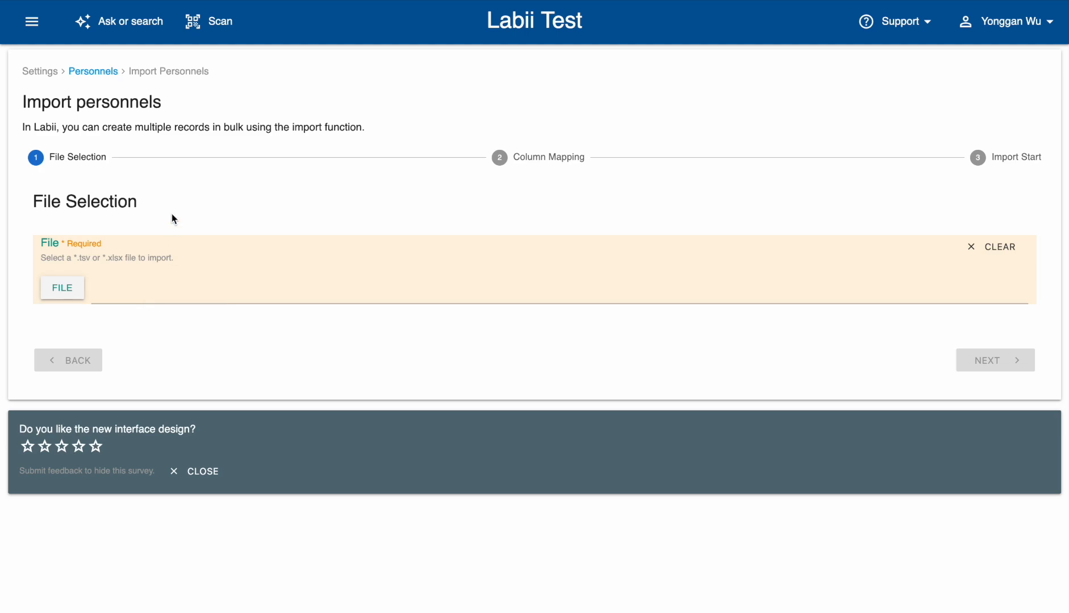
Step: Return to the active personnel list, open the test admin's record and examine its details down to the Danger Zone
left_click(106, 72)
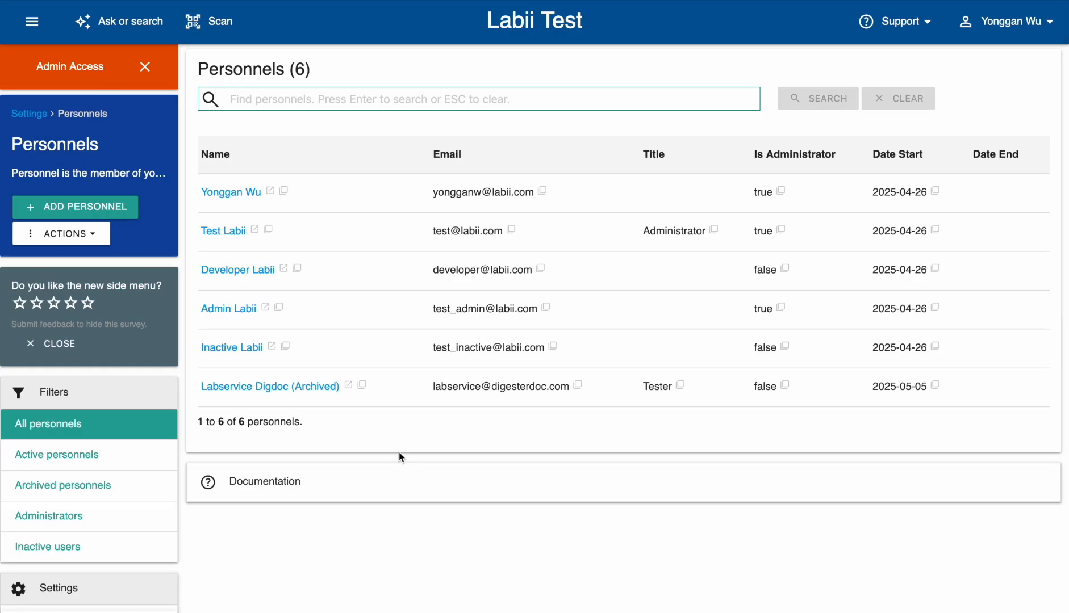
left_click(69, 456)
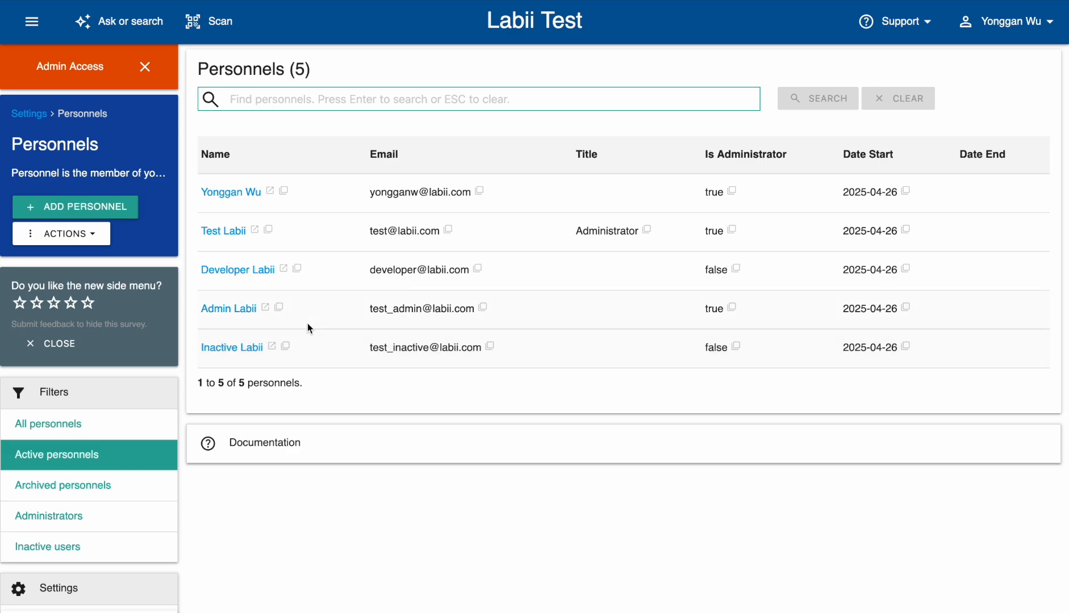
left_click(215, 312)
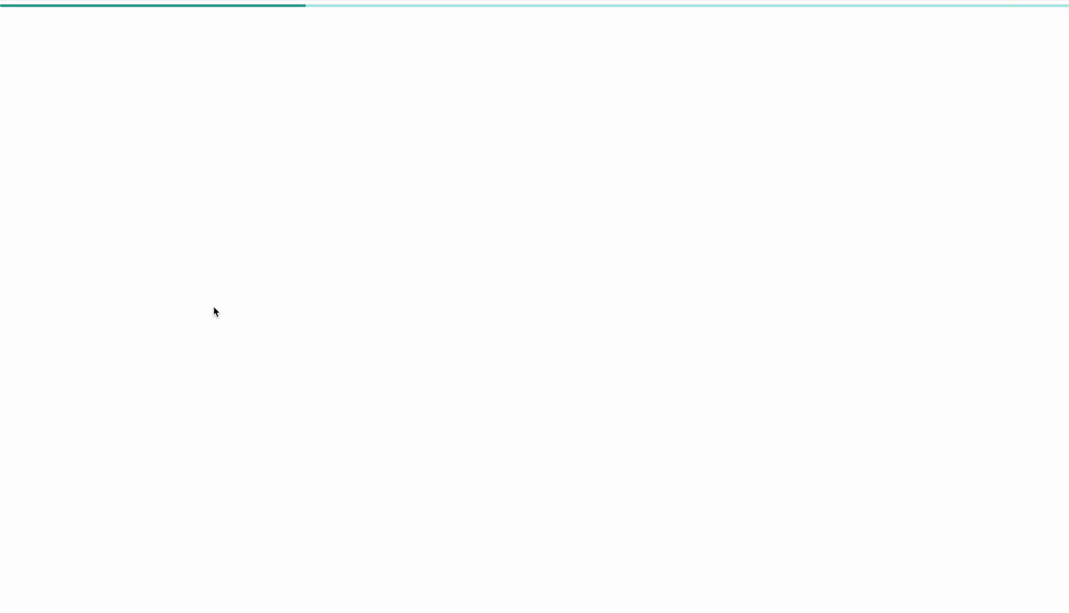
scroll(586, 299, "down", 2)
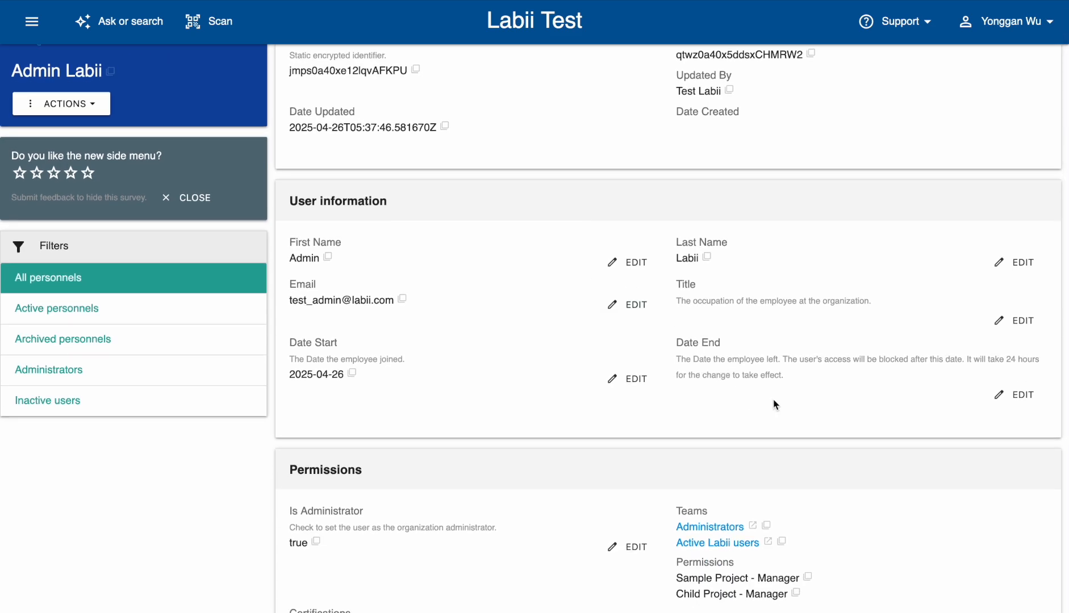
scroll(494, 430, "down", 10)
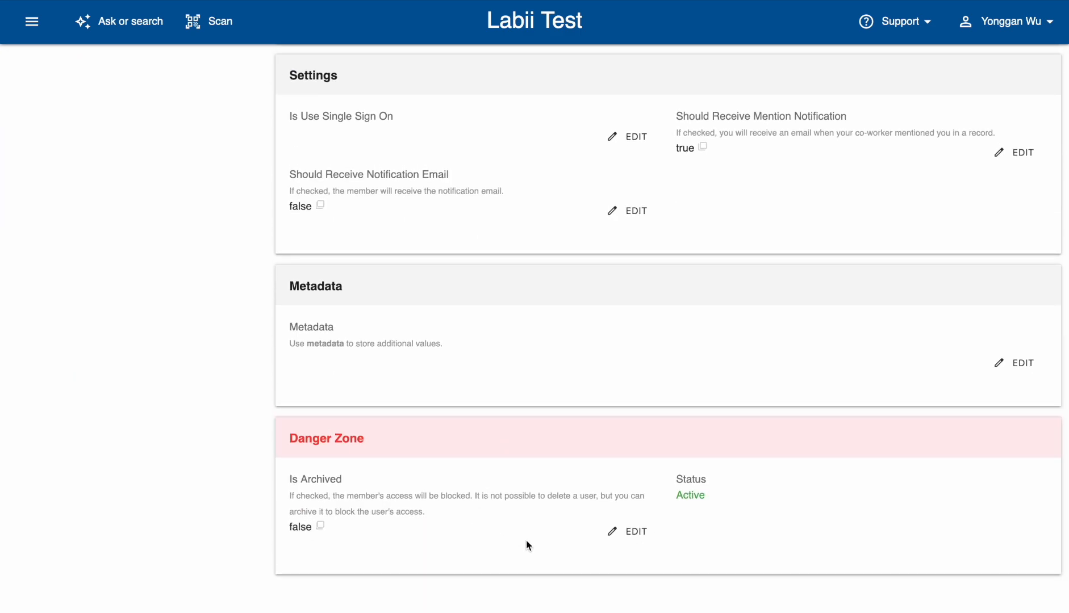
Step: Open the Is Archived setting in the Danger Zone for editing, view its option, and cancel the edit
left_click(630, 532)
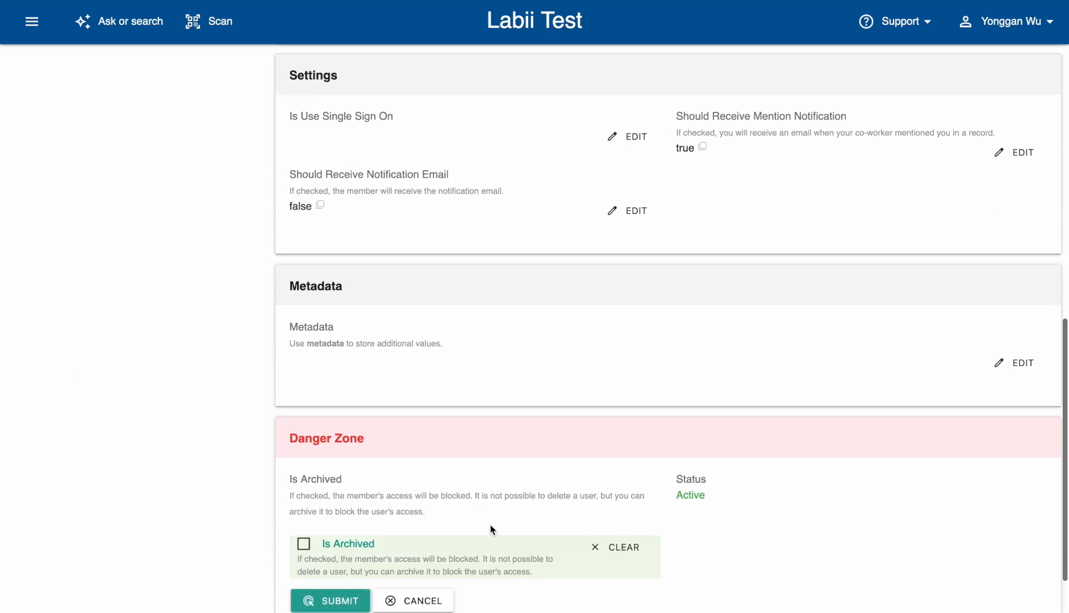
scroll(491, 527, "down", 2)
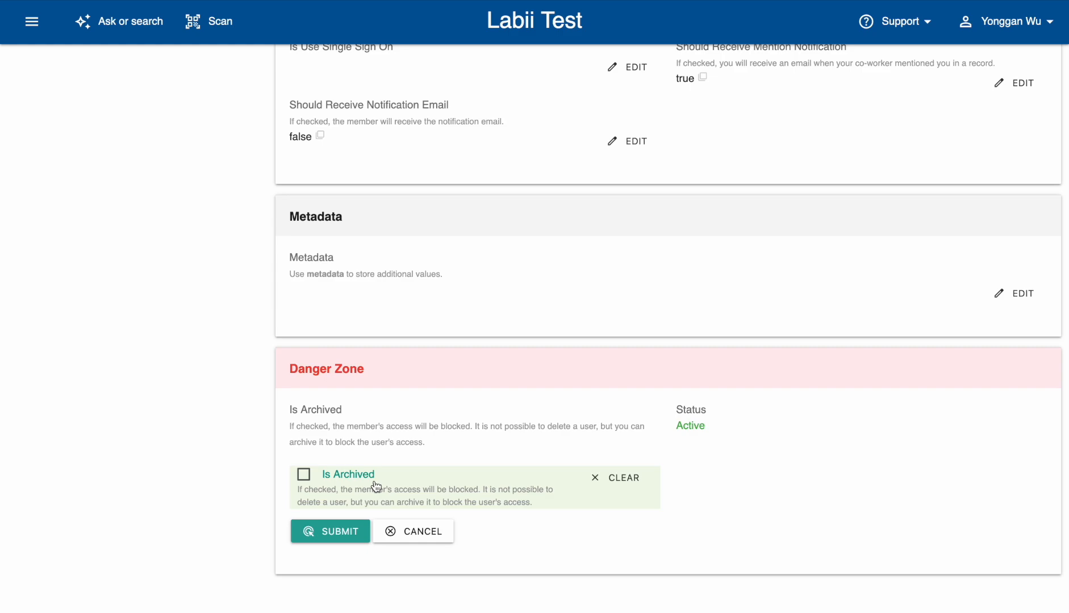
left_click(425, 531)
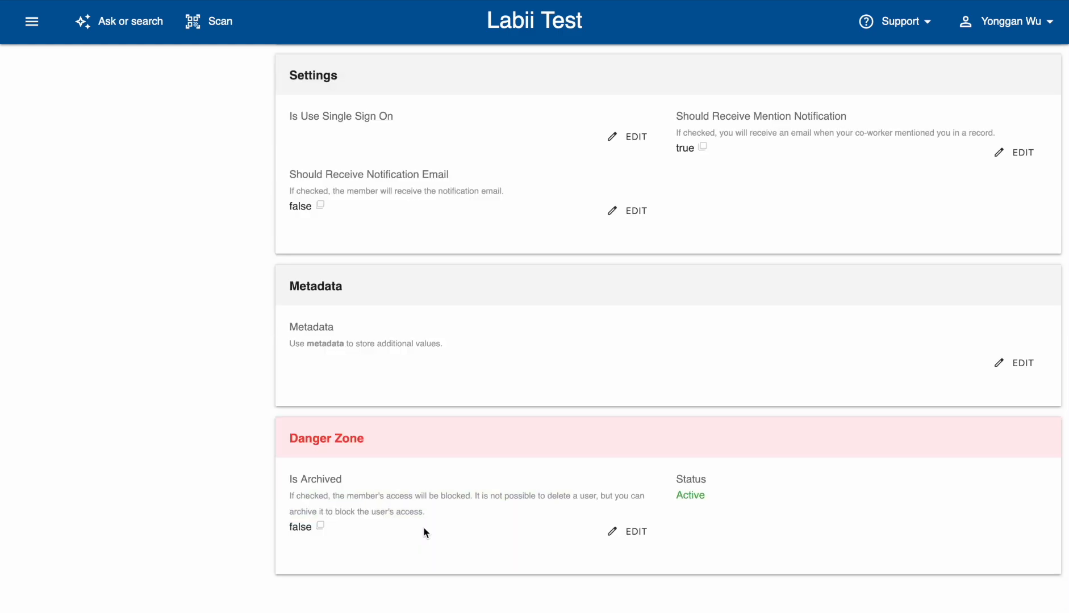
scroll(423, 528, "up", 13)
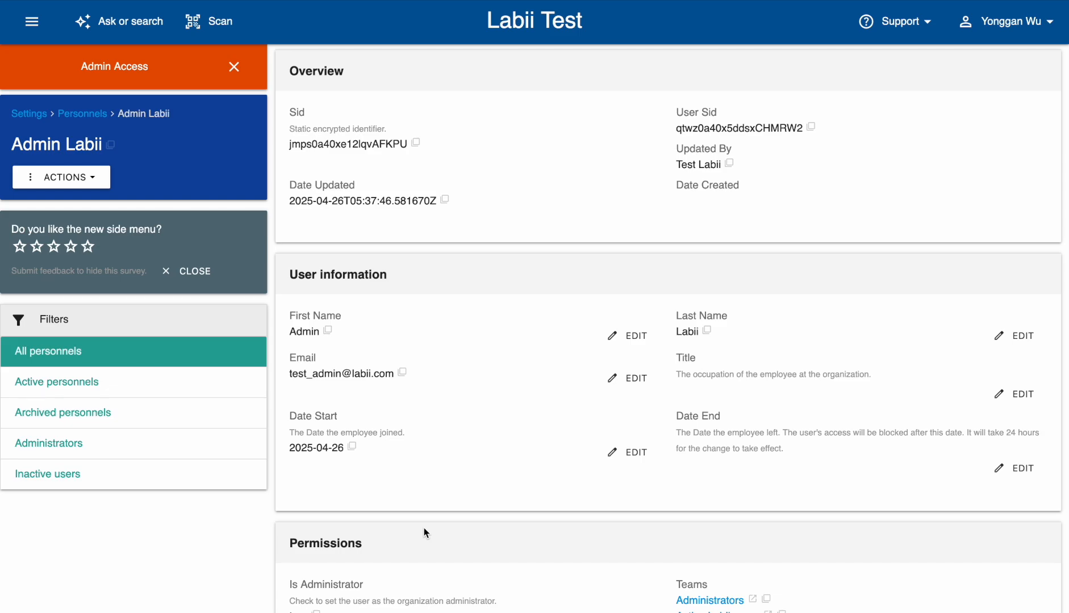
mouse_move(622, 11)
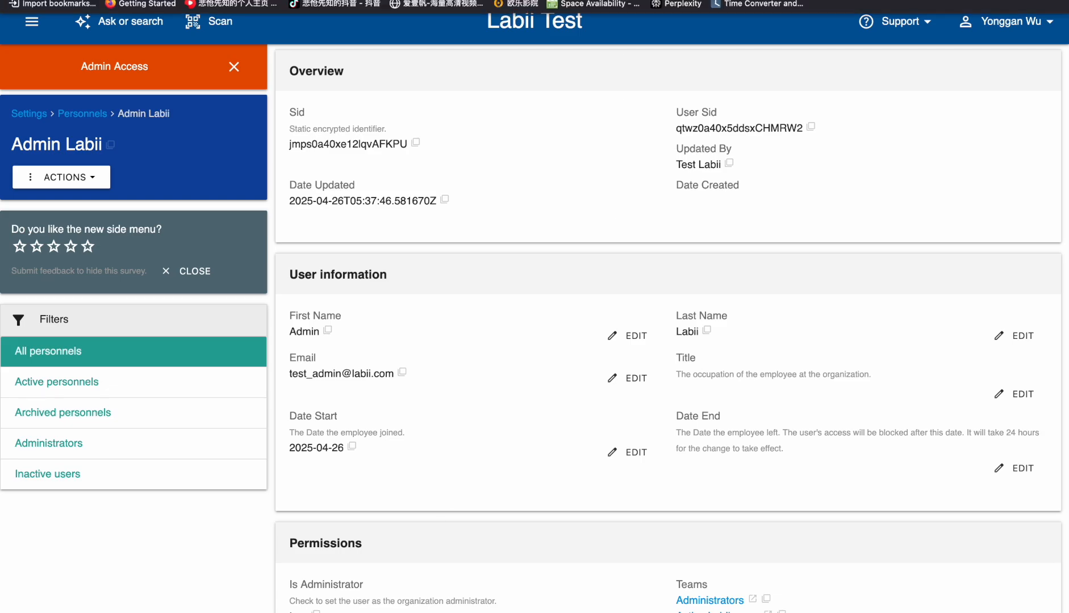